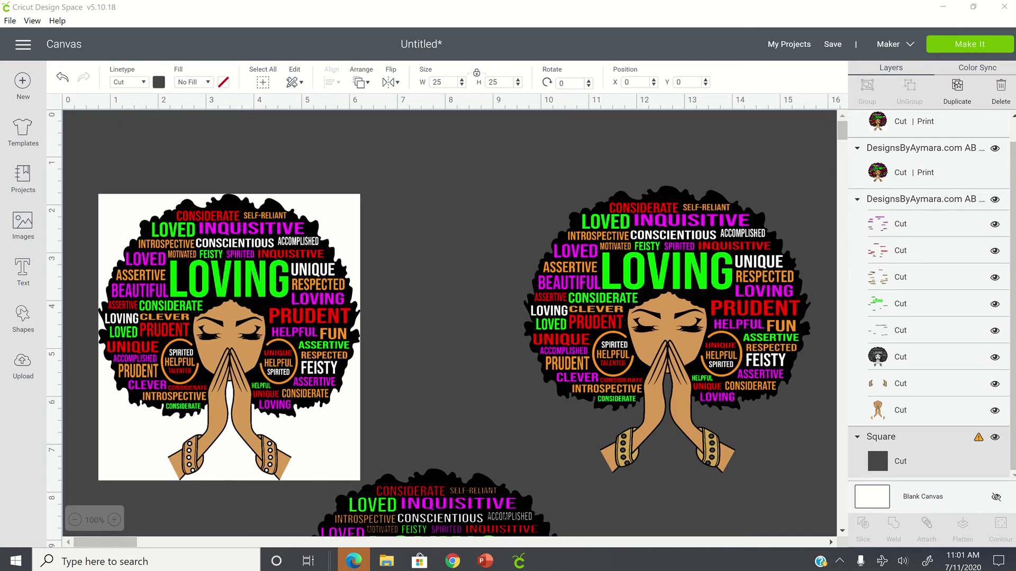
# Step: Move the white-background image to X 0.736, Y 0.542 and the transparent image beside it to X 7.749, Y 0.681
pyautogui.moveTo(306, 373); pyautogui.dragTo(326, 314)
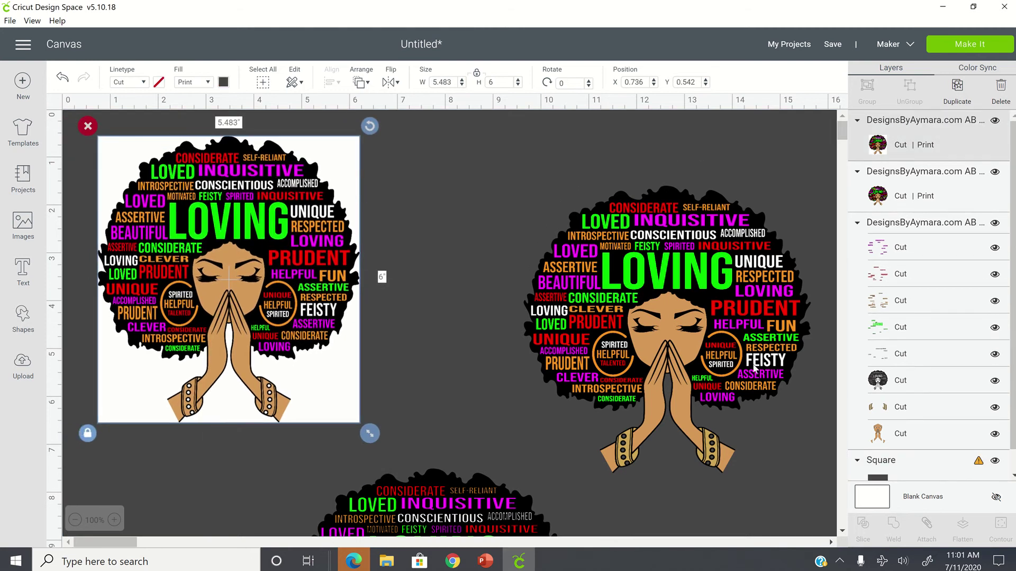
pyautogui.moveTo(704, 366); pyautogui.dragTo(633, 331)
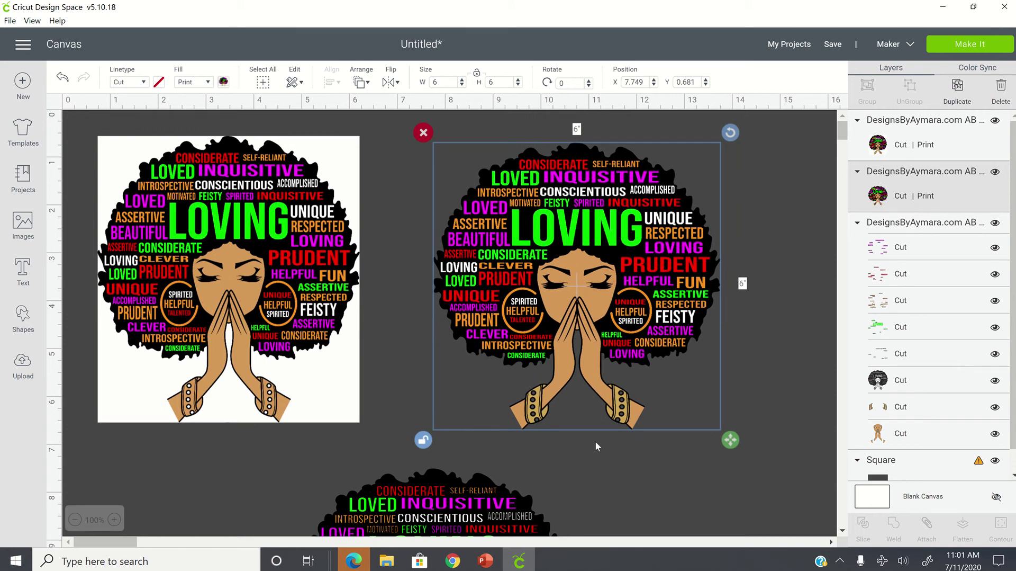
pyautogui.click(688, 493)
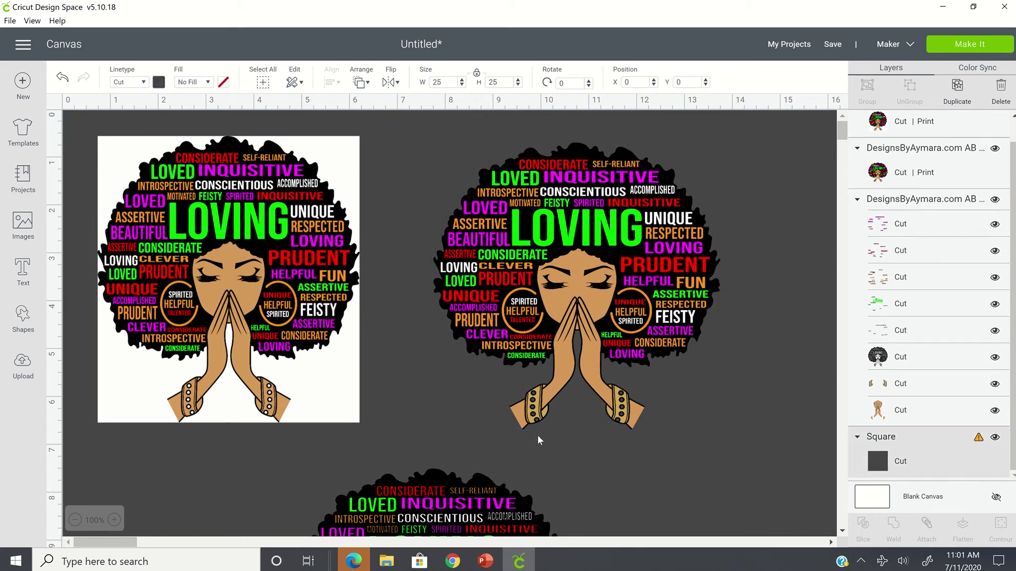
# Step: Select the white-background image, the transparent image and the layered design below them in turn to compare the three versions
pyautogui.click(327, 233)
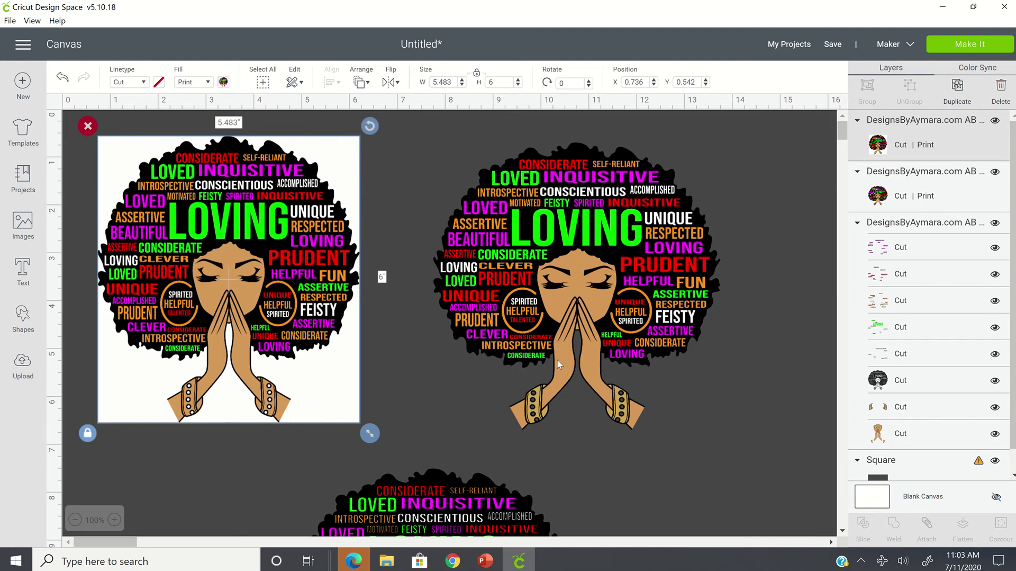
pyautogui.click(638, 245)
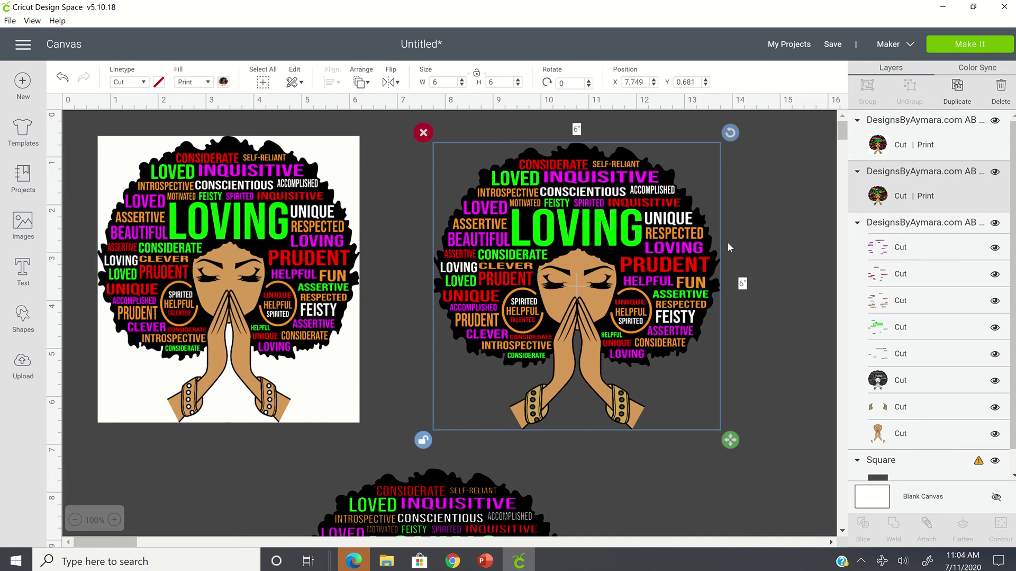
pyautogui.scroll(-10, 729, 243)
pyautogui.click(542, 377)
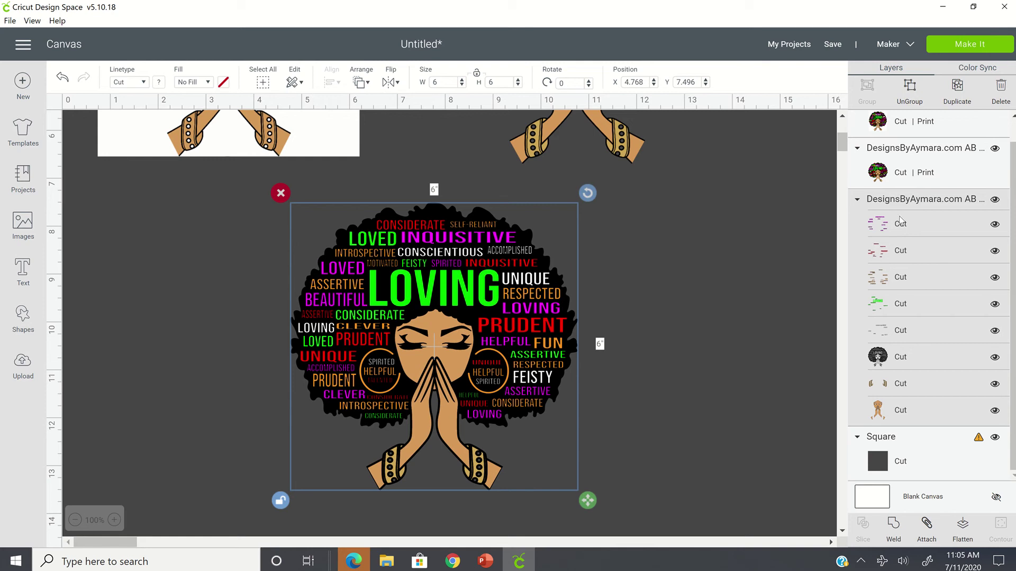
# Step: Hide the magenta, red, orange, green and white word layers of the layered design
pyautogui.click(995, 249)
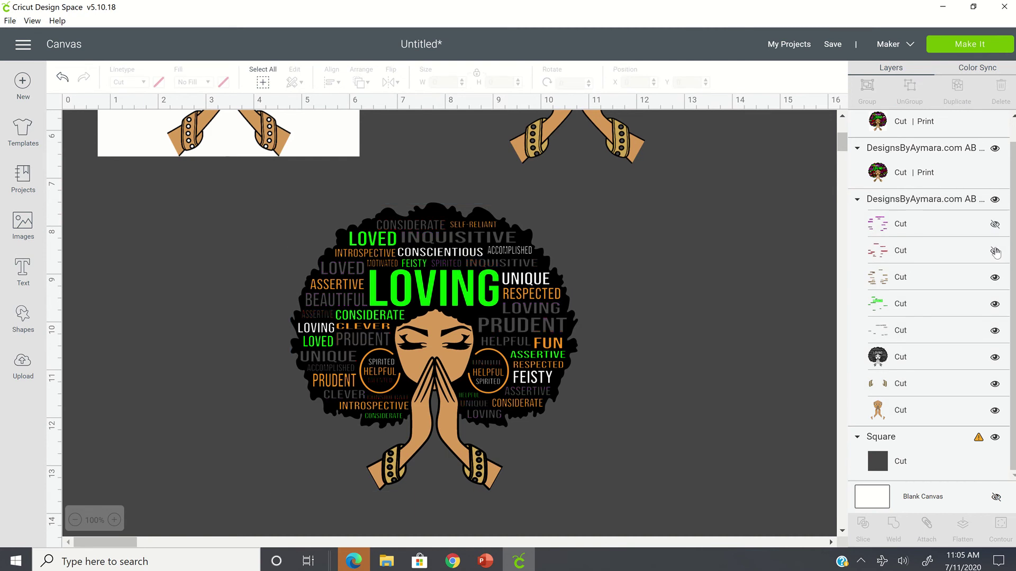
pyautogui.click(995, 277)
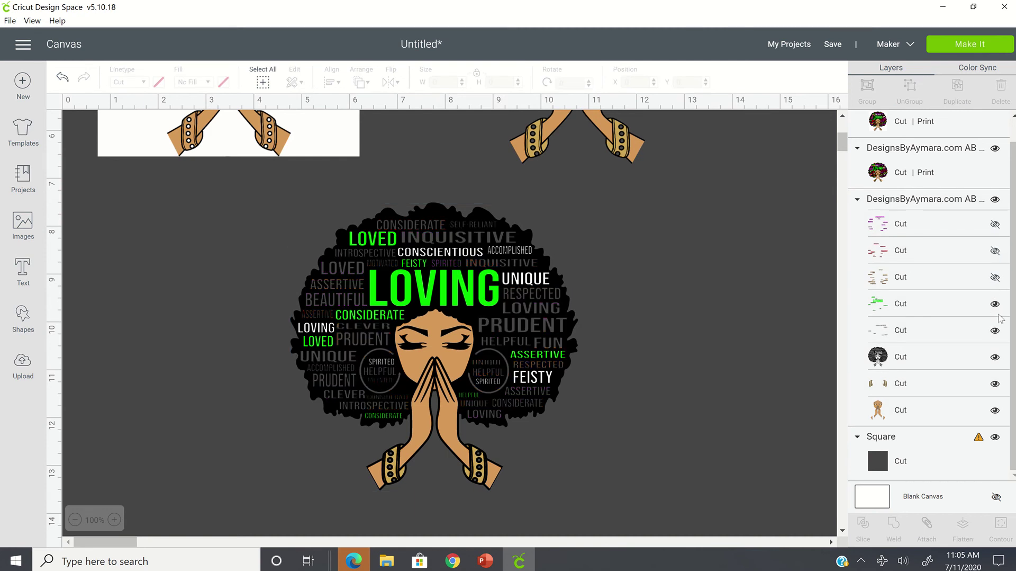
pyautogui.click(998, 311)
pyautogui.click(995, 331)
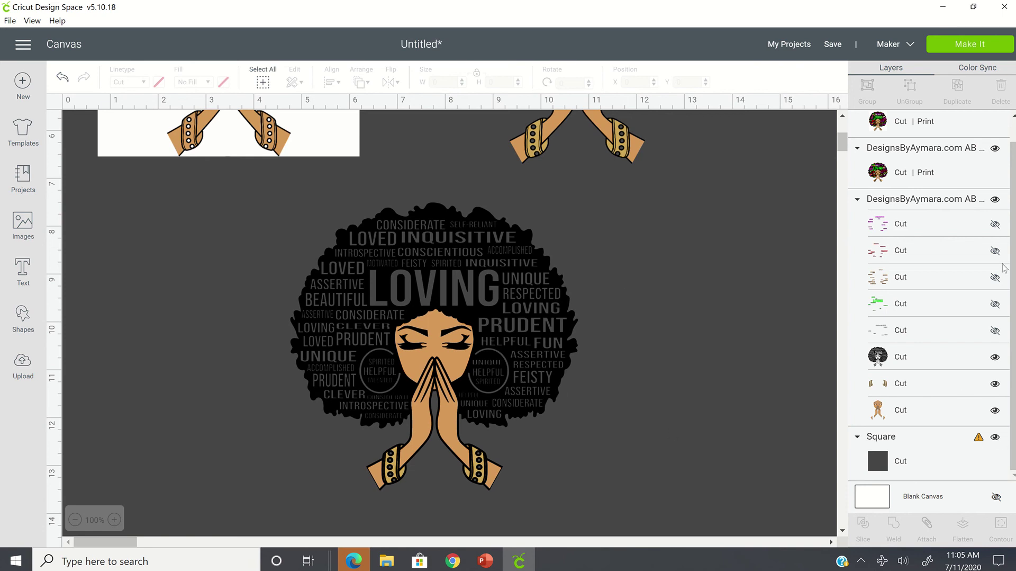
# Step: Show the magenta, red, orange, green and white word layers of the layered design again
pyautogui.click(996, 224)
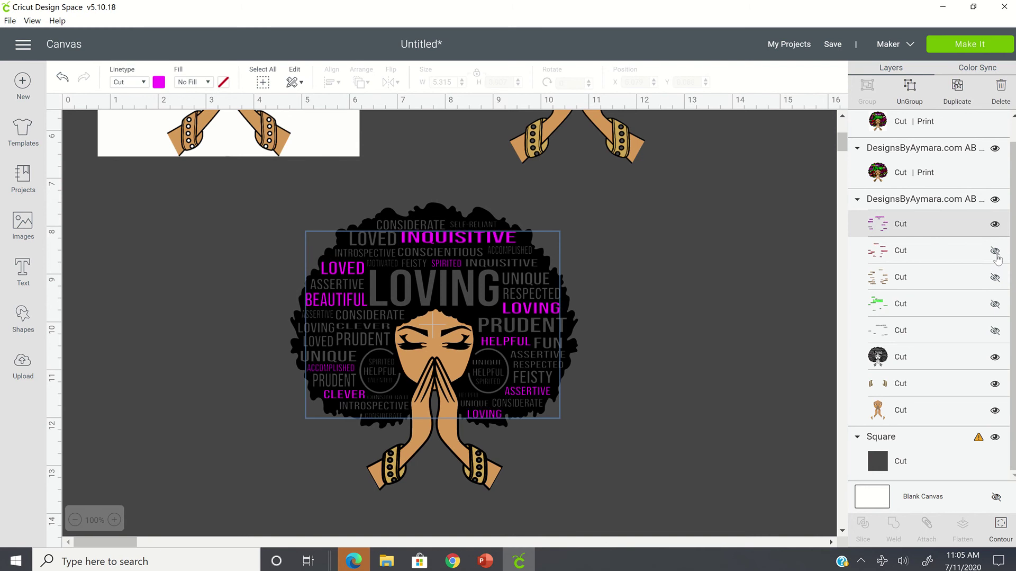
pyautogui.click(995, 251)
pyautogui.click(996, 277)
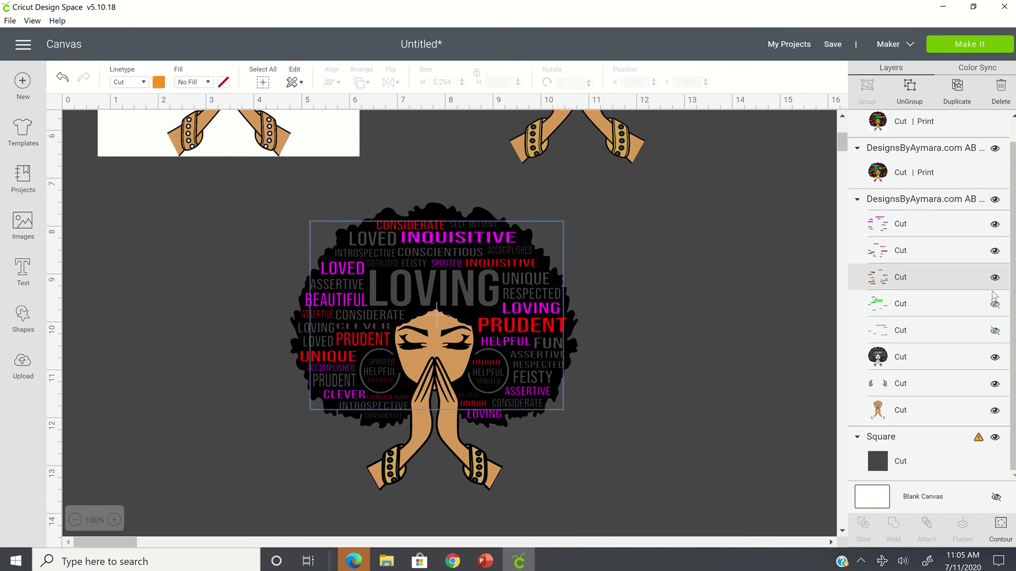
pyautogui.click(995, 303)
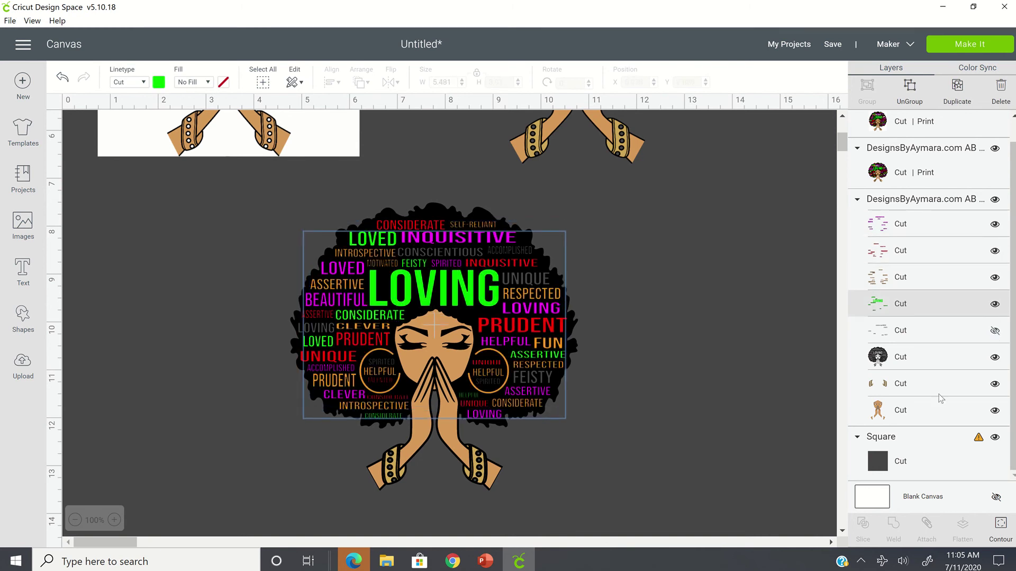
pyautogui.click(996, 330)
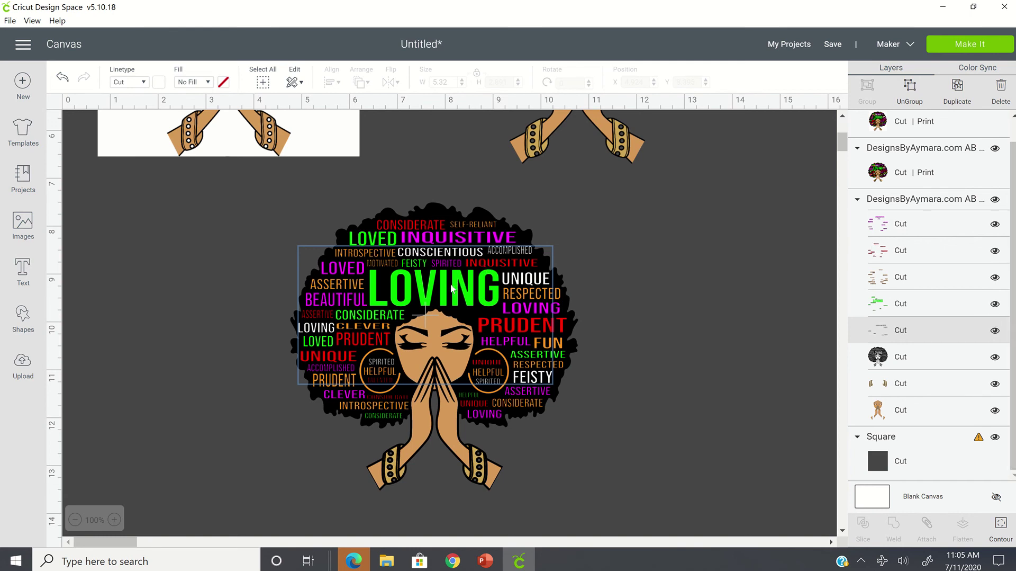
# Step: Recolor the green word layer of the layered design to light pink, leaving nothing on the design selected
pyautogui.click(451, 289)
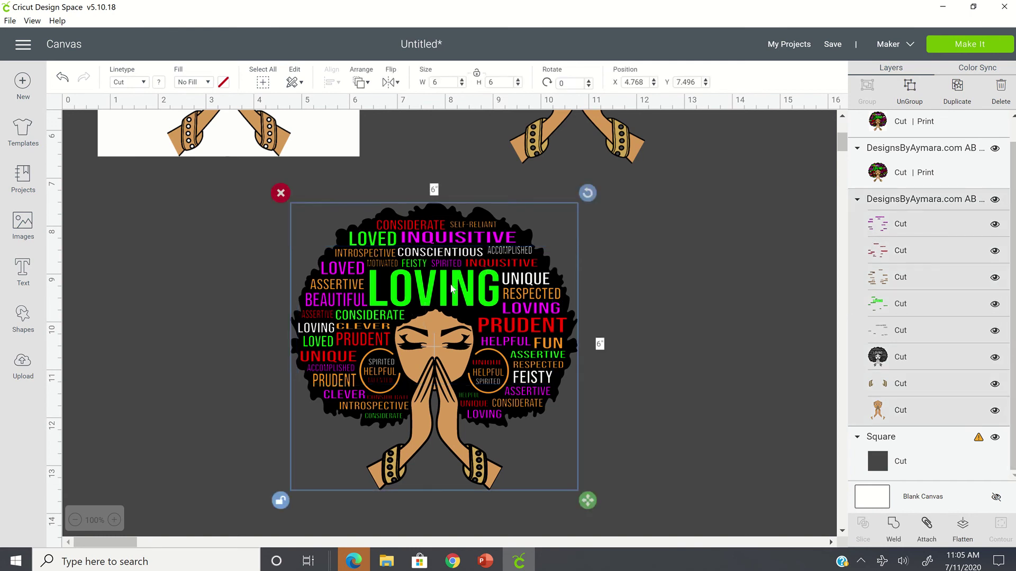
pyautogui.click(933, 307)
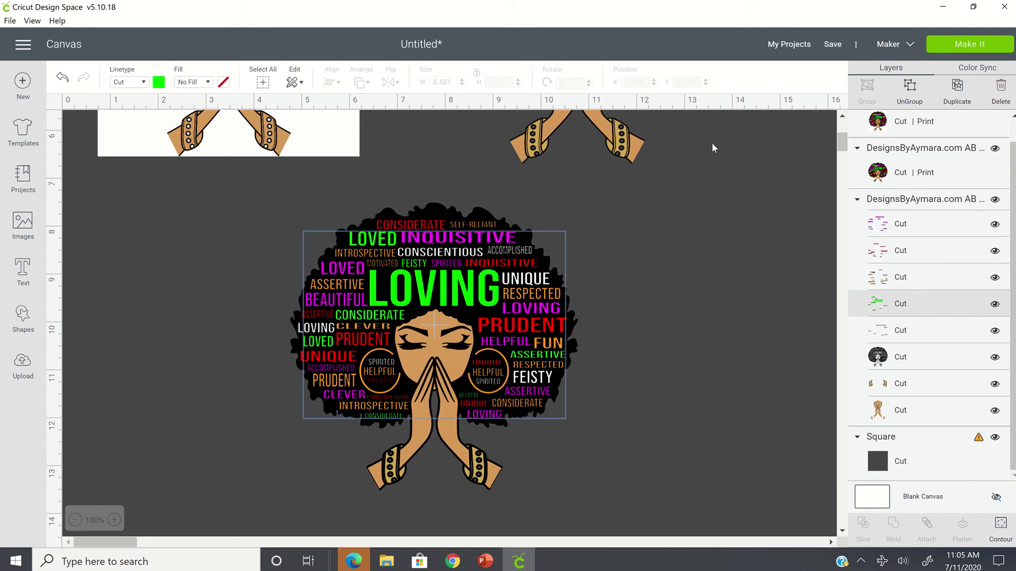
pyautogui.click(159, 83)
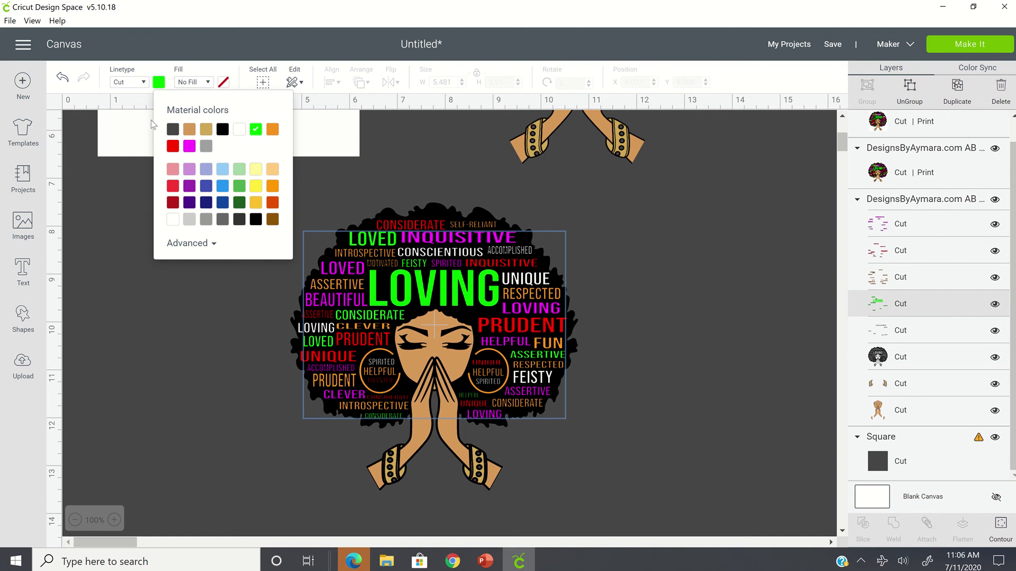
pyautogui.click(173, 169)
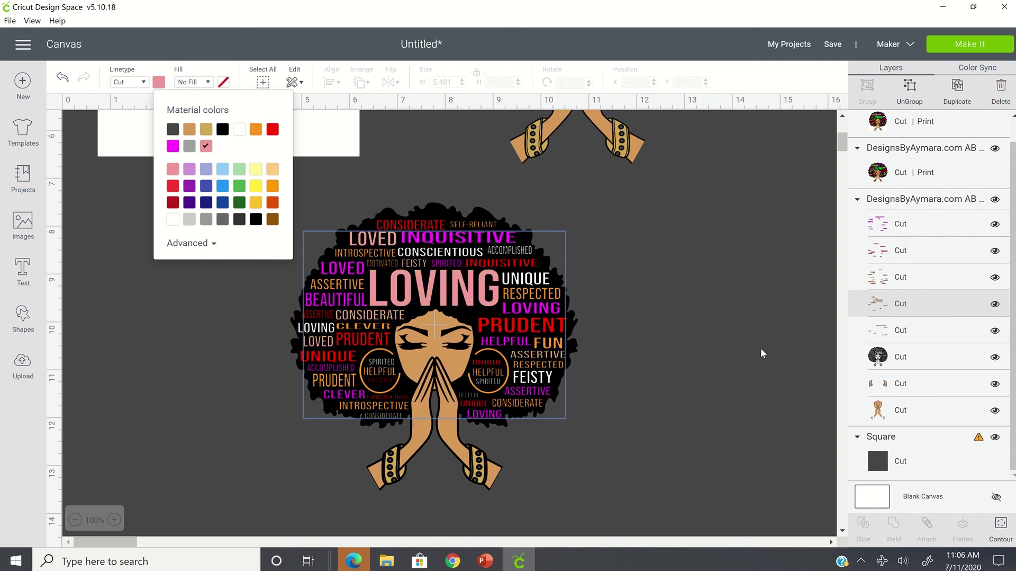
pyautogui.click(661, 335)
# Step: Examine the transparent and white-background images against the recolored layered design, selecting each version in turn
pyautogui.scroll(5, 659, 334)
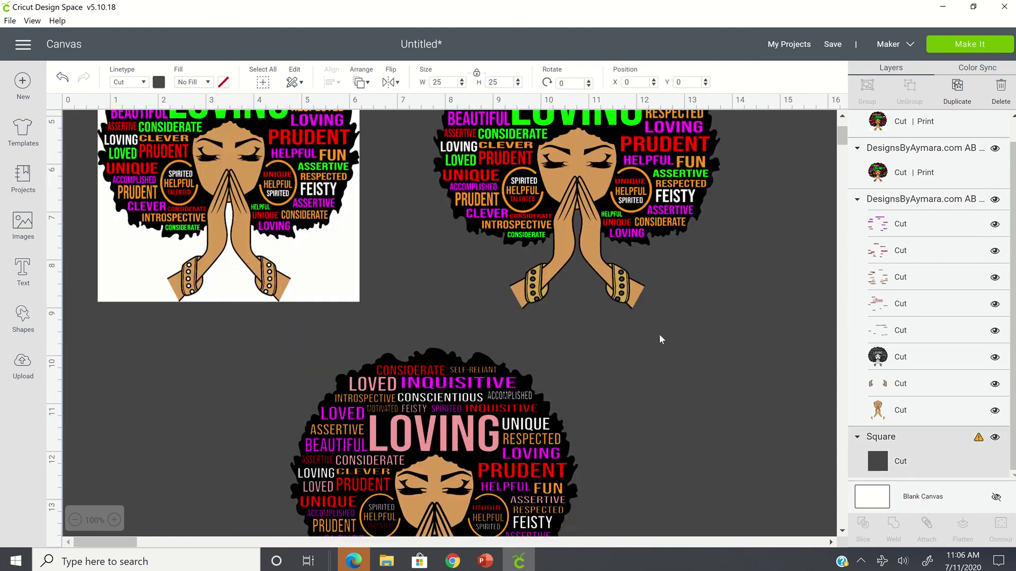
pyautogui.click(620, 243)
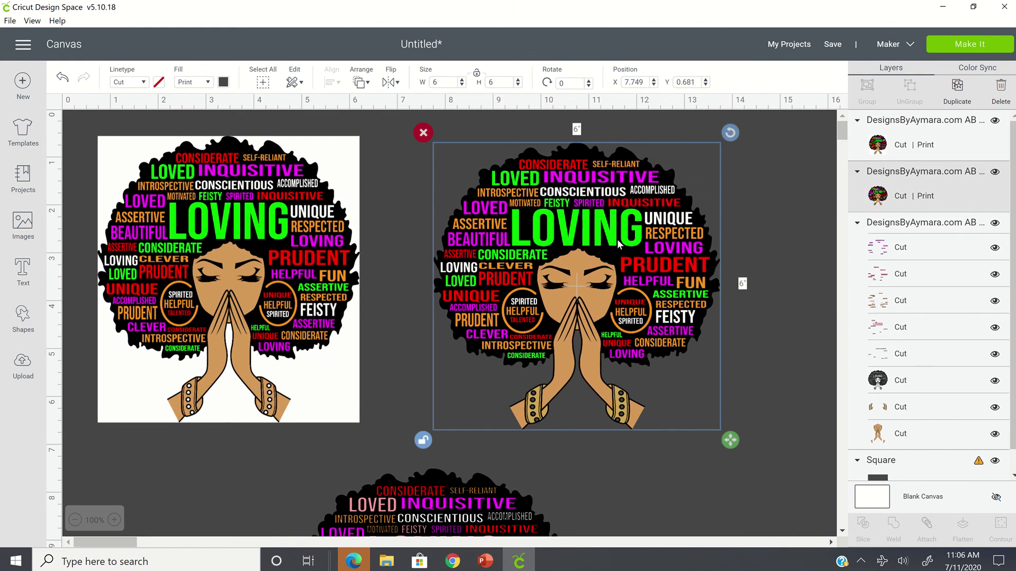
pyautogui.click(272, 264)
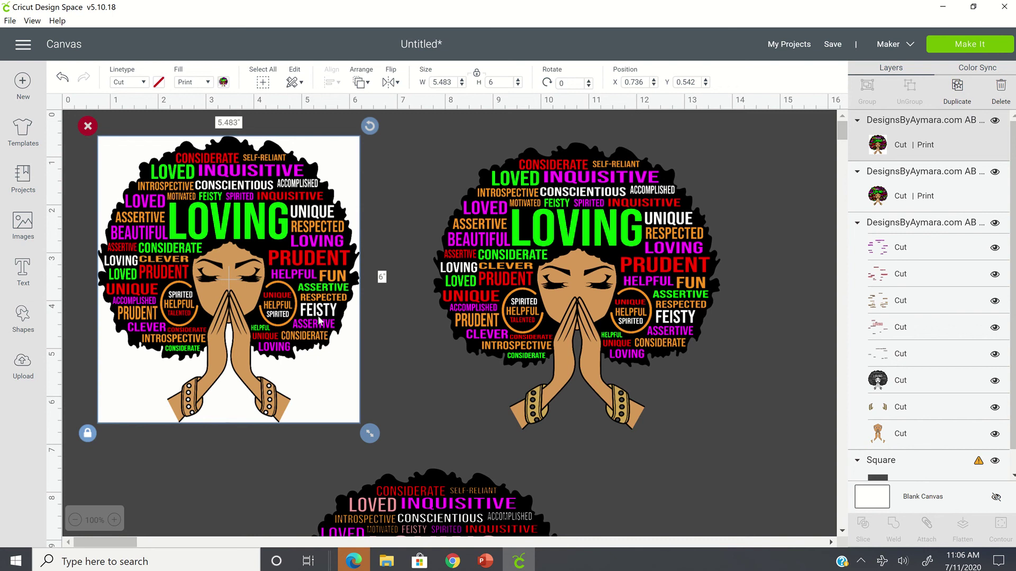
pyautogui.click(587, 269)
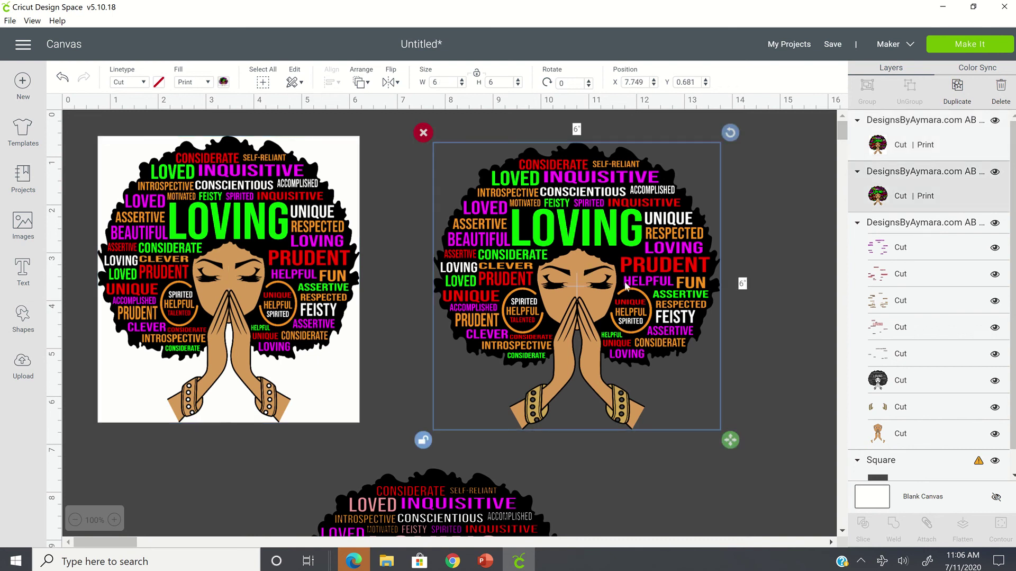
pyautogui.scroll(-5, 626, 286)
pyautogui.scroll(5, 626, 286)
pyautogui.click(261, 283)
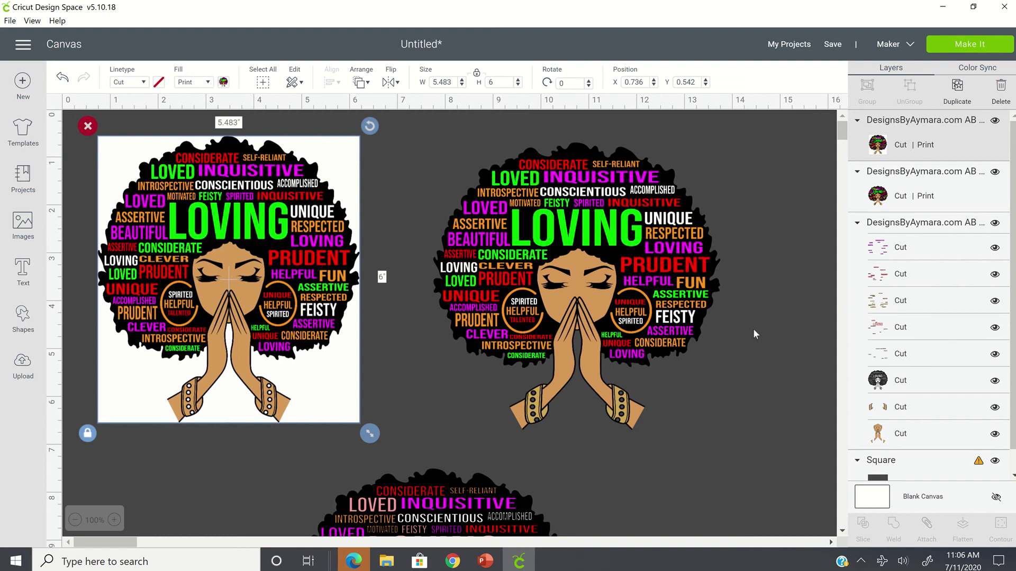
pyautogui.scroll(-3, 707, 310)
pyautogui.scroll(-9, 707, 310)
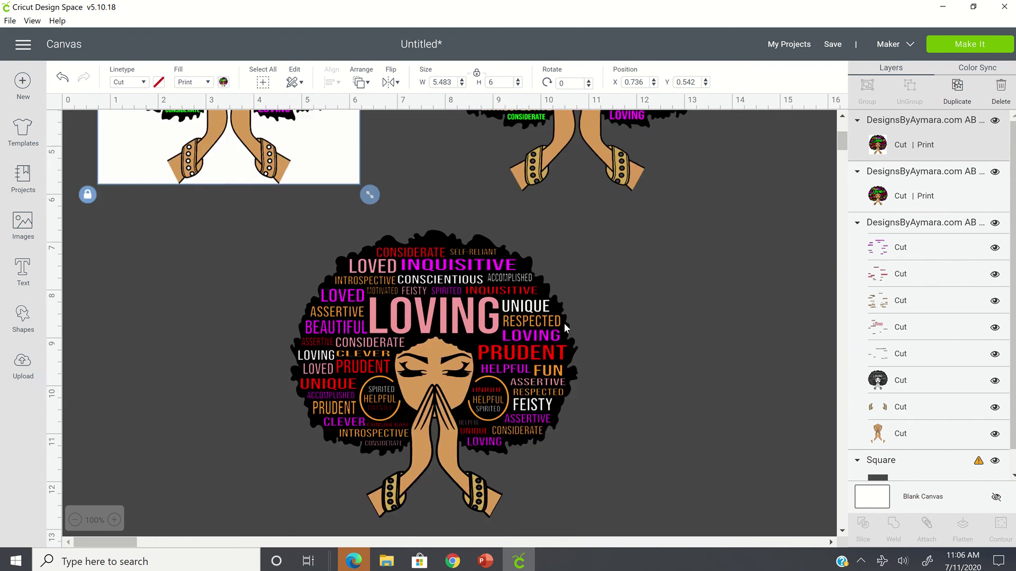
pyautogui.click(532, 345)
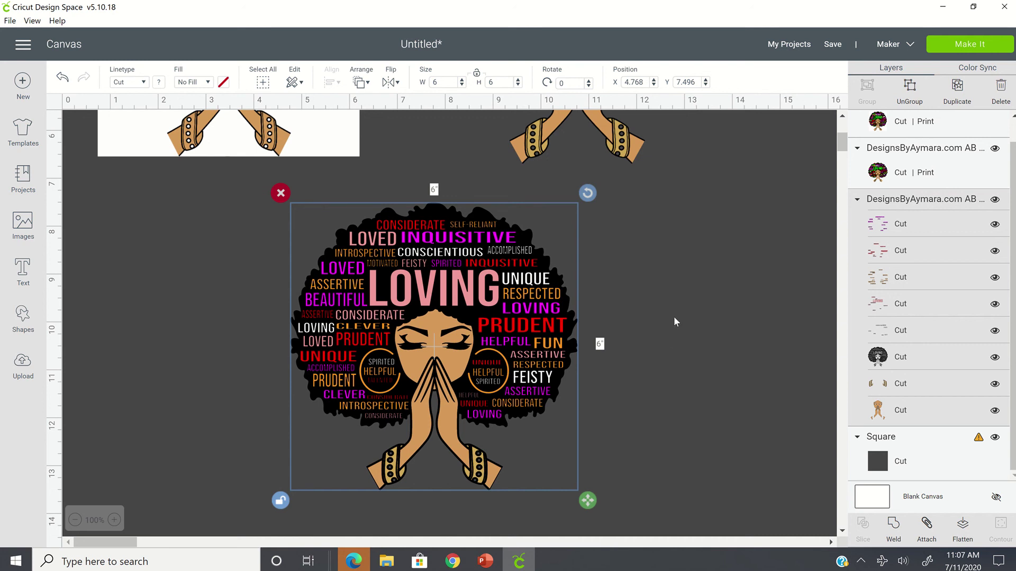
# Step: Go back and forth between the two single-layer images and the layered design to review their differences, ending on the transparent image
pyautogui.scroll(5, 674, 316)
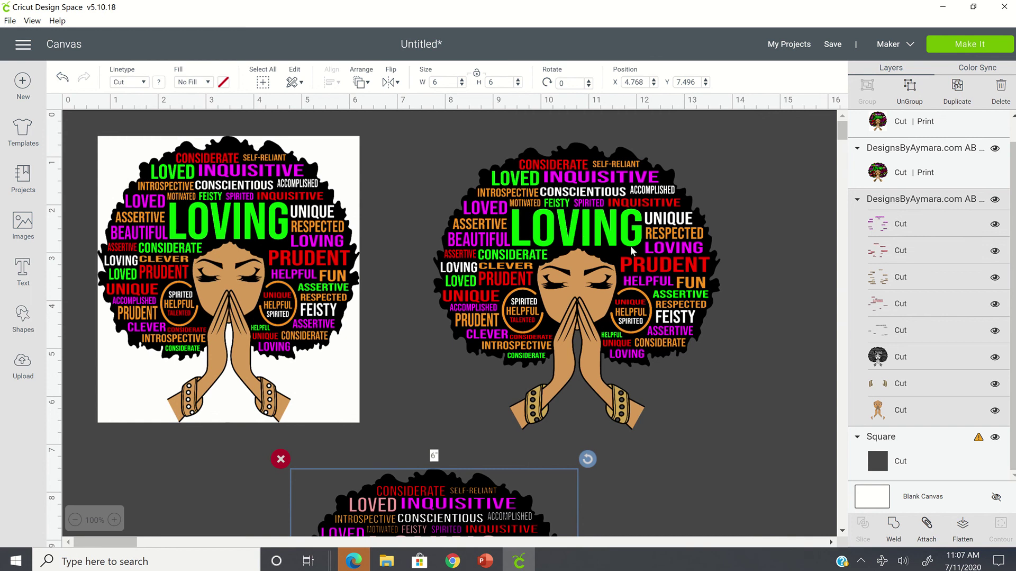
pyautogui.click(633, 250)
pyautogui.click(270, 249)
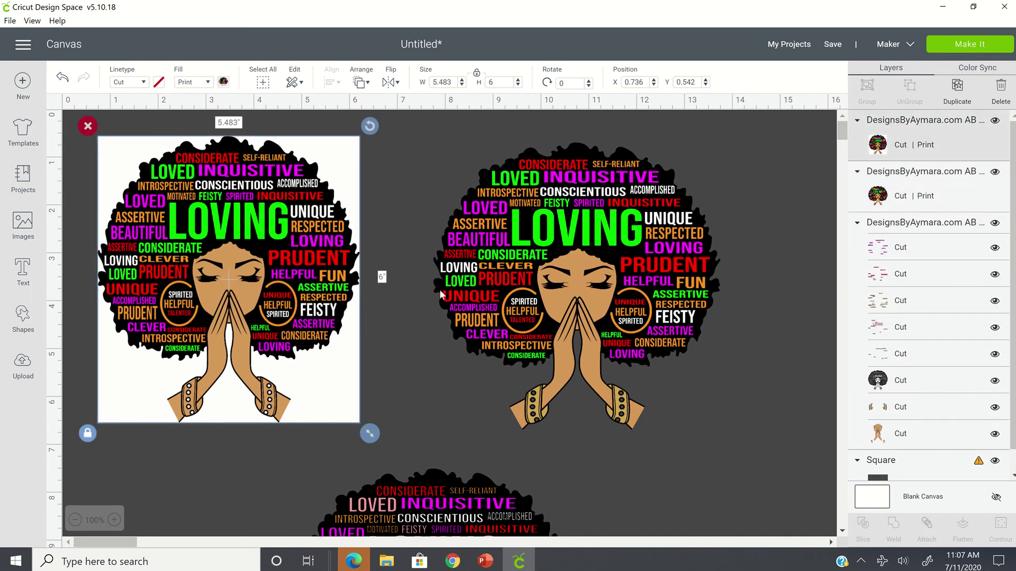
pyautogui.click(602, 283)
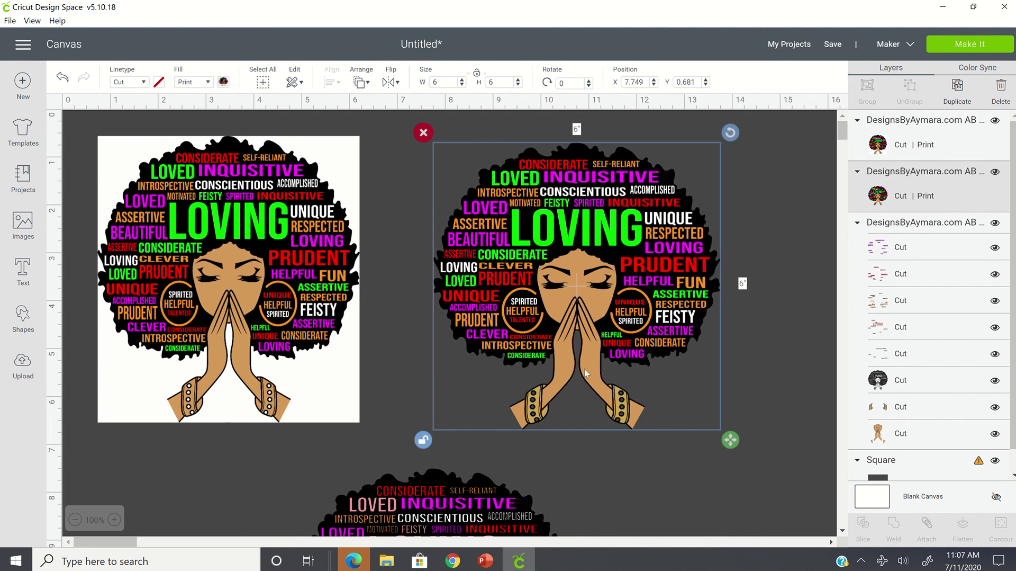
pyautogui.click(279, 273)
pyautogui.click(530, 268)
pyautogui.scroll(-5, 551, 404)
pyautogui.click(476, 376)
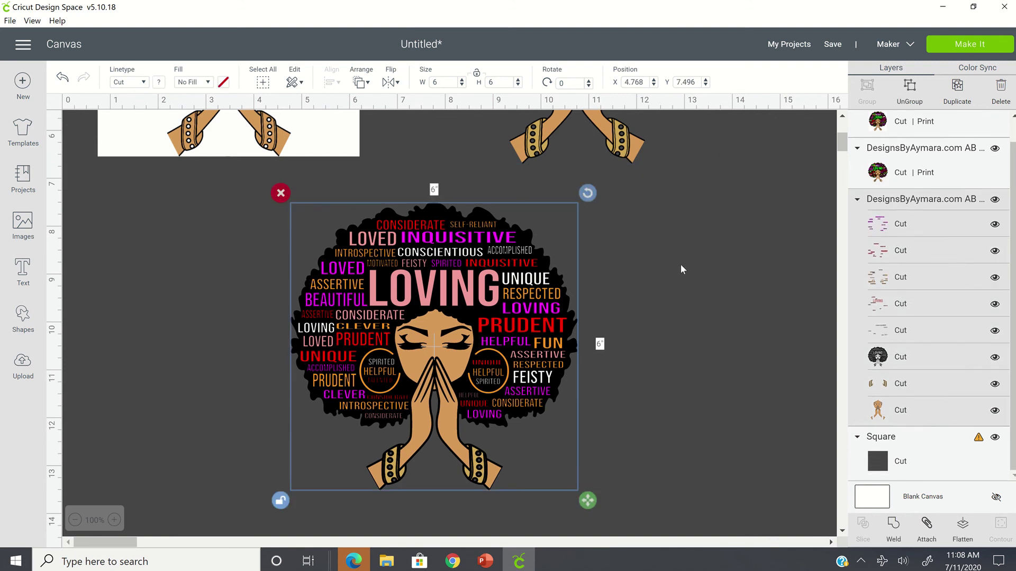
pyautogui.scroll(5, 680, 269)
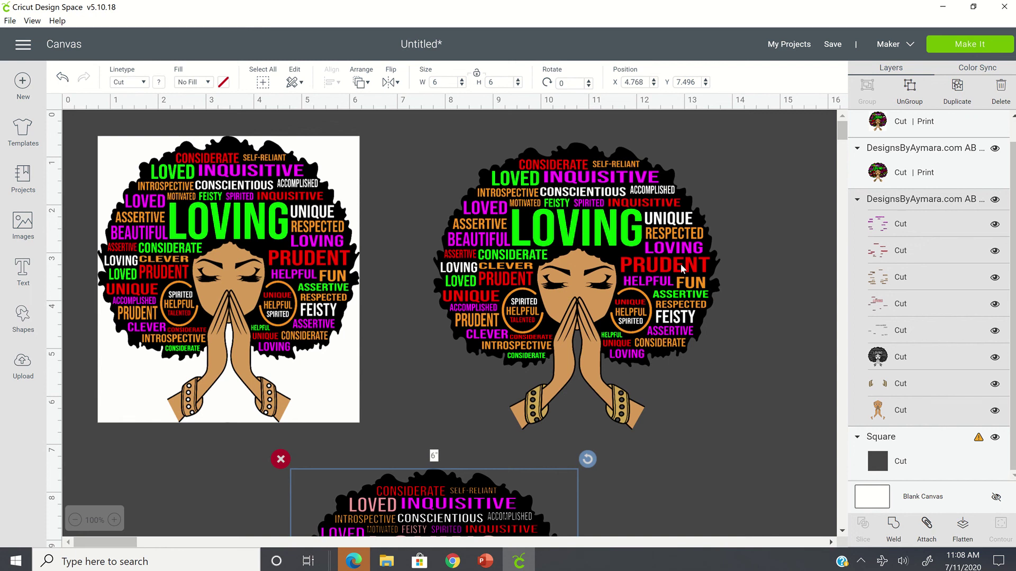
pyautogui.click(683, 269)
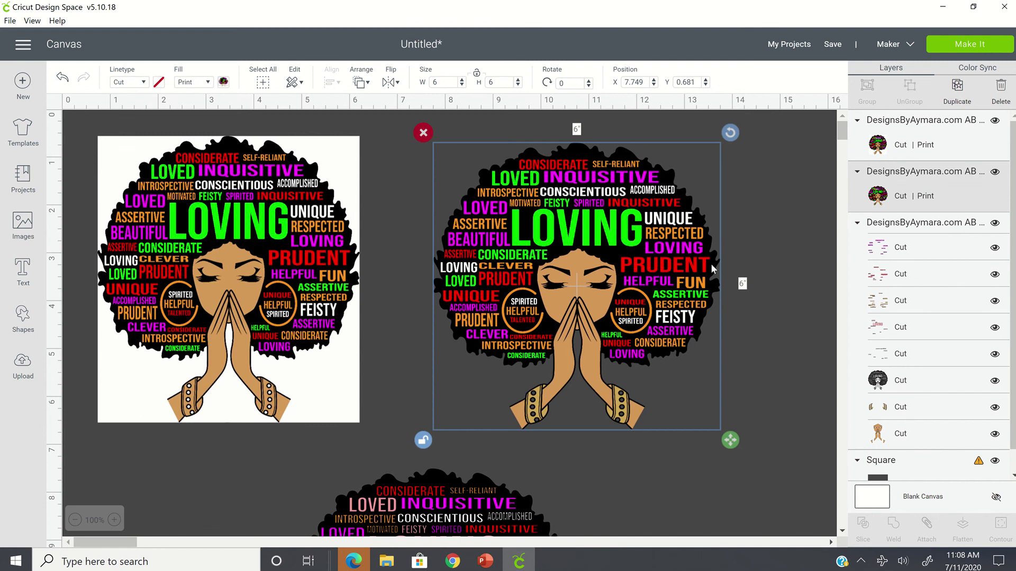